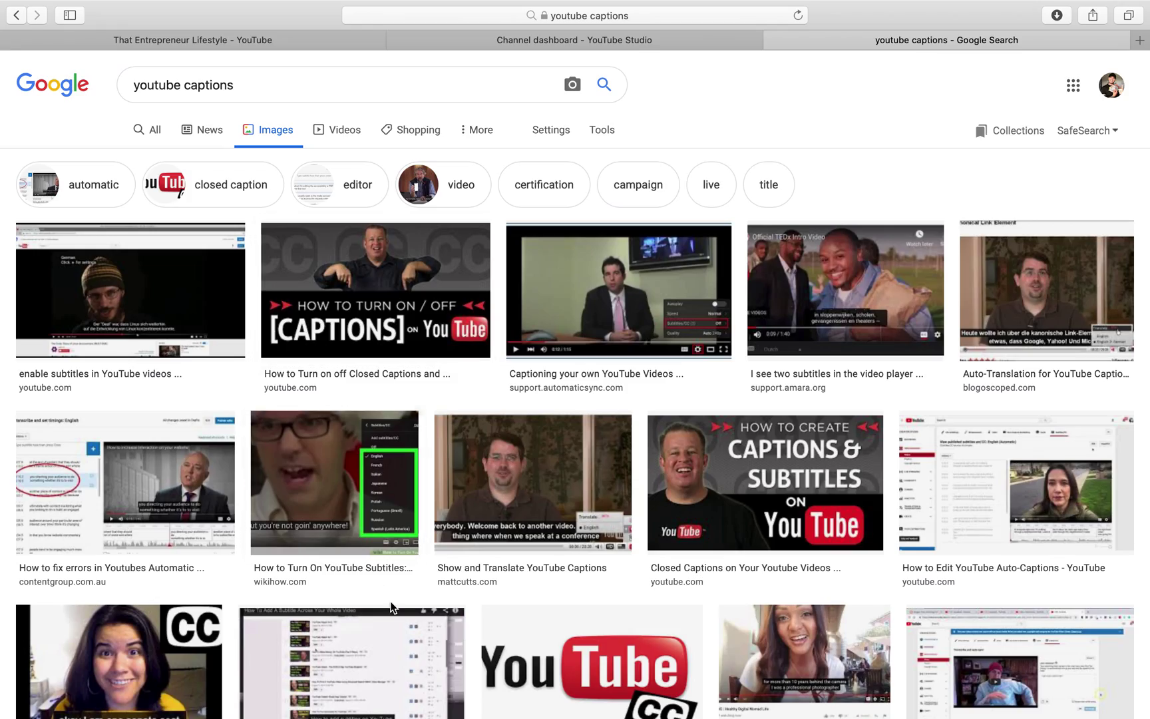
# Browse the 'youtube captions' image results, then close that tab to reveal the Studio dashboard.
pyautogui.scroll(-5, 461, 377)
pyautogui.scroll(-2, 506, 399)
pyautogui.scroll(-2, 551, 429)
pyautogui.scroll(-2, 551, 430)
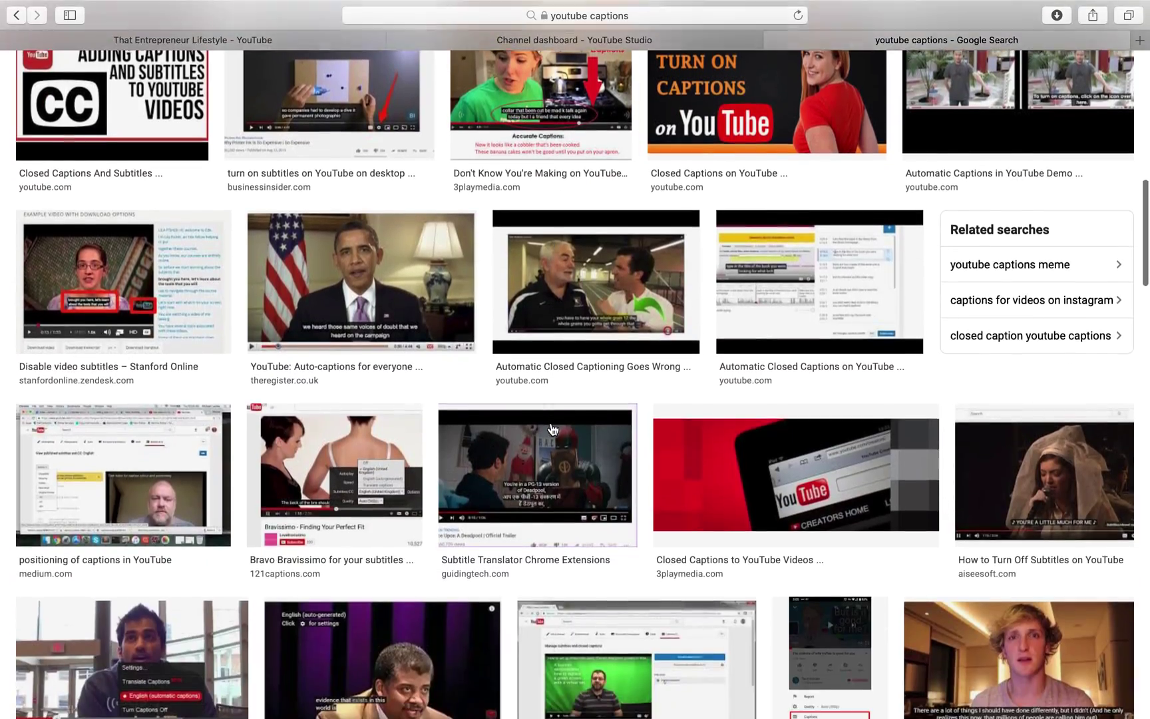
pyautogui.scroll(-8, 550, 429)
pyautogui.scroll(-7, 551, 429)
pyautogui.scroll(-1, 551, 429)
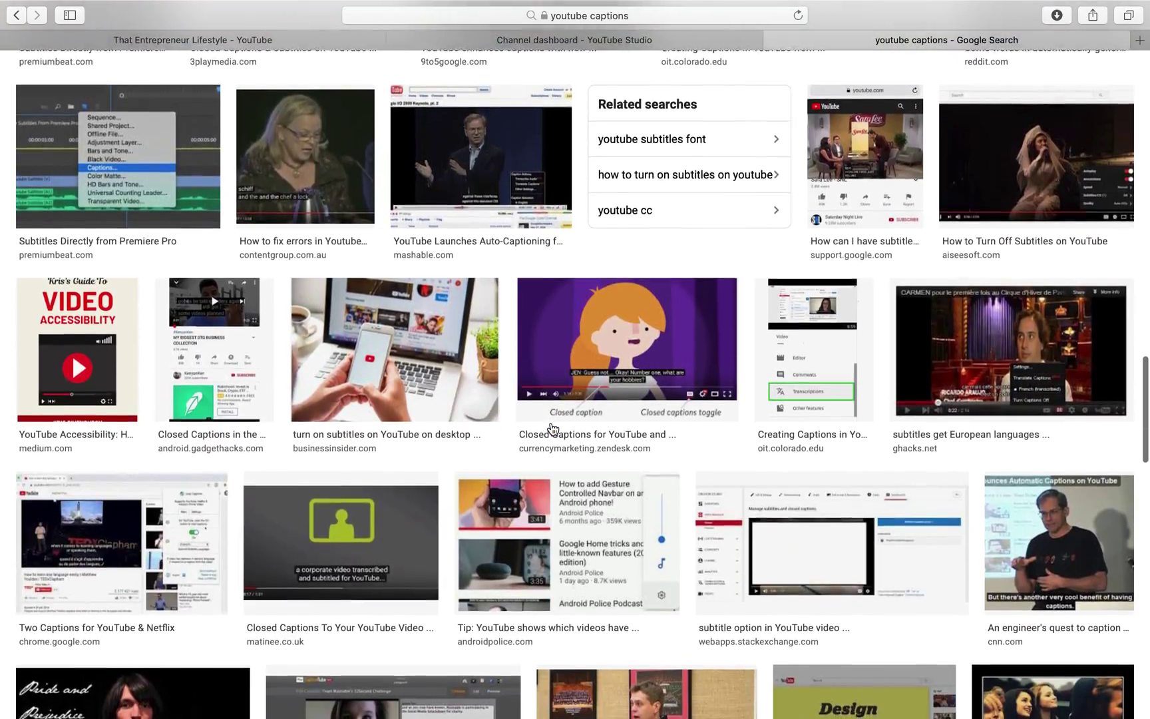
pyautogui.scroll(-9, 551, 429)
pyautogui.scroll(-5, 551, 429)
pyautogui.scroll(-3, 551, 429)
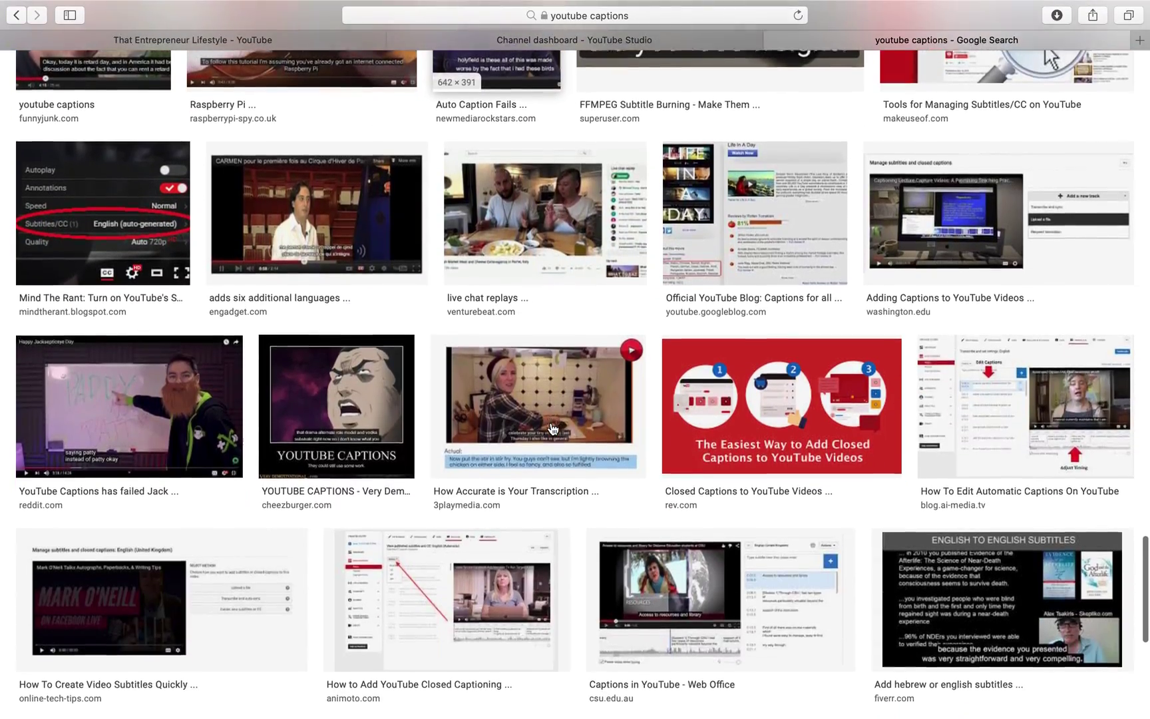
pyautogui.scroll(-3, 551, 429)
pyautogui.scroll(-3, 550, 429)
pyautogui.scroll(-2, 551, 429)
pyautogui.scroll(-5, 550, 429)
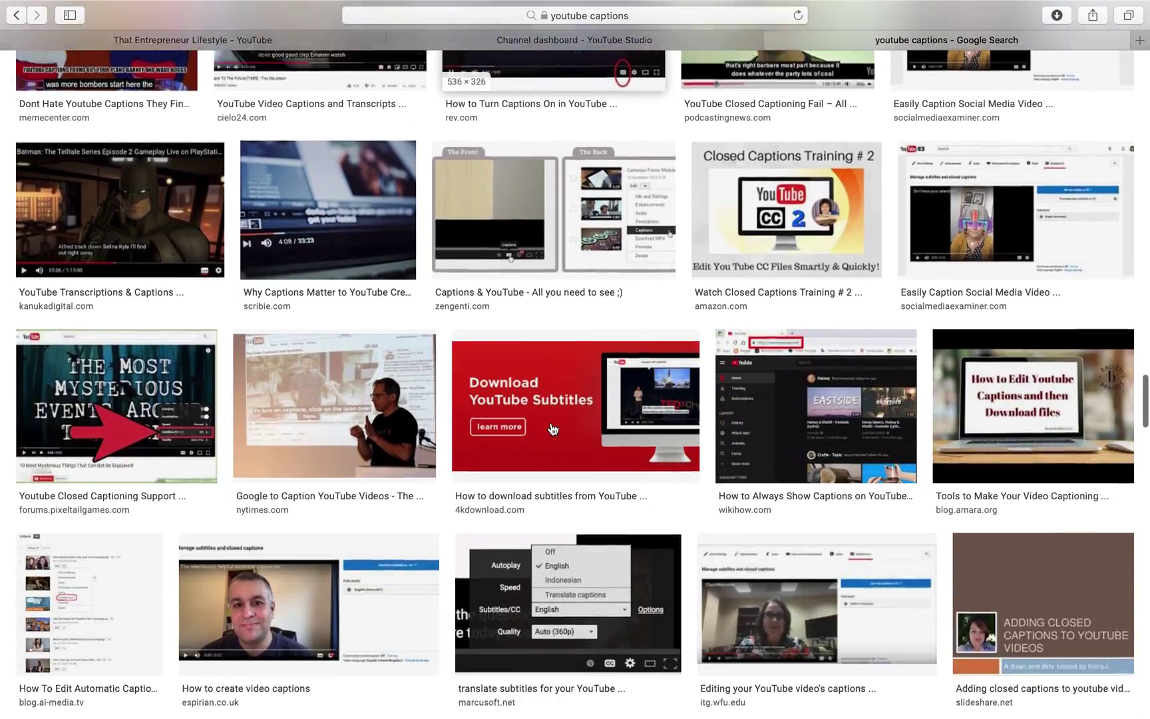
pyautogui.scroll(-1, 550, 430)
pyautogui.scroll(8, 551, 429)
pyautogui.scroll(5, 551, 429)
pyautogui.scroll(5, 551, 429)
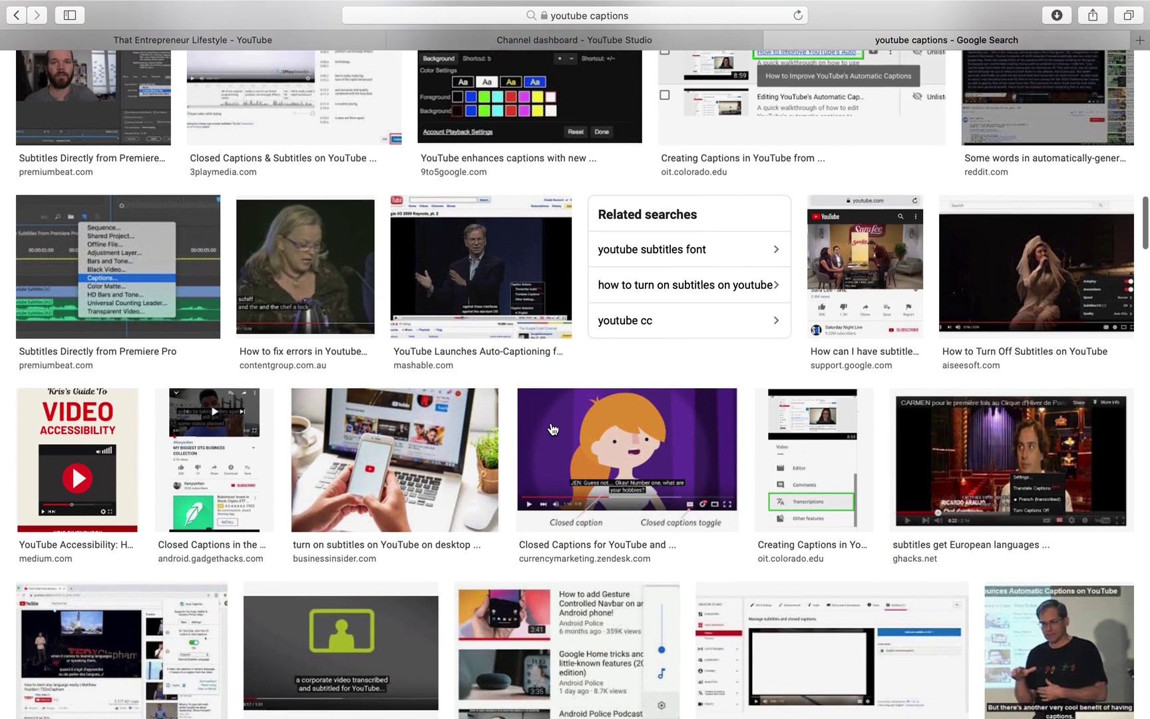
pyautogui.click(773, 40)
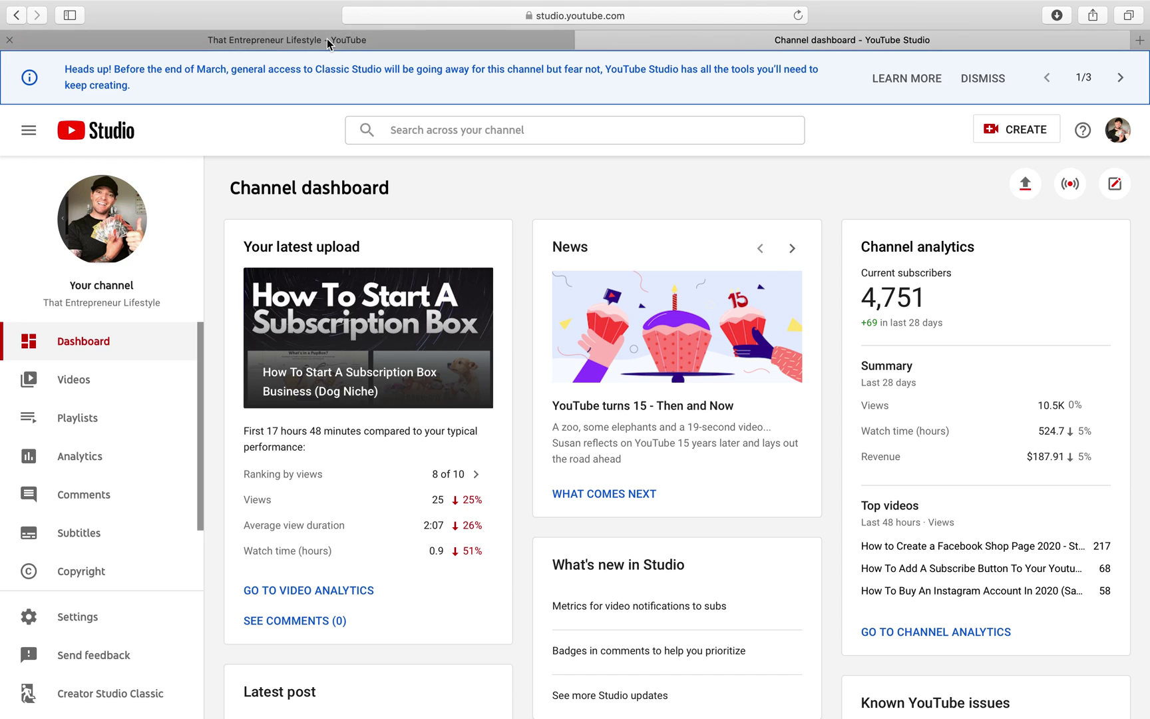
# Open the Shopify Product Research (Top 5 Websites) video's details from Studio's Videos list.
pyautogui.click(272, 44)
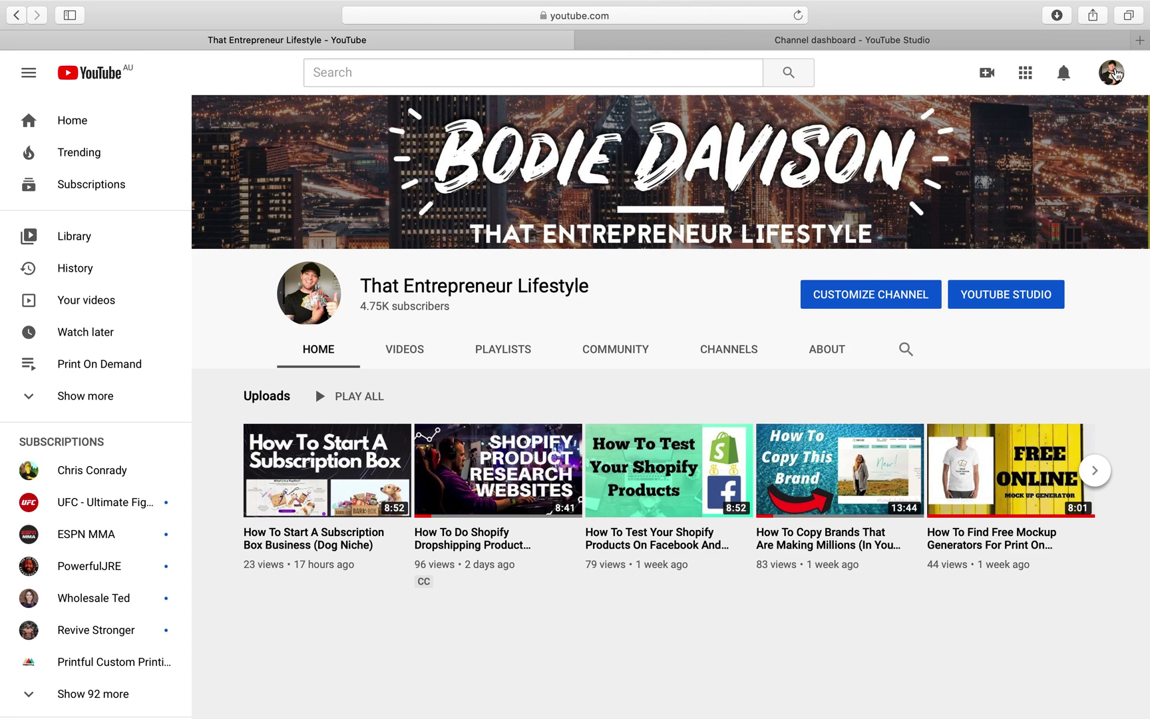
pyautogui.click(1113, 79)
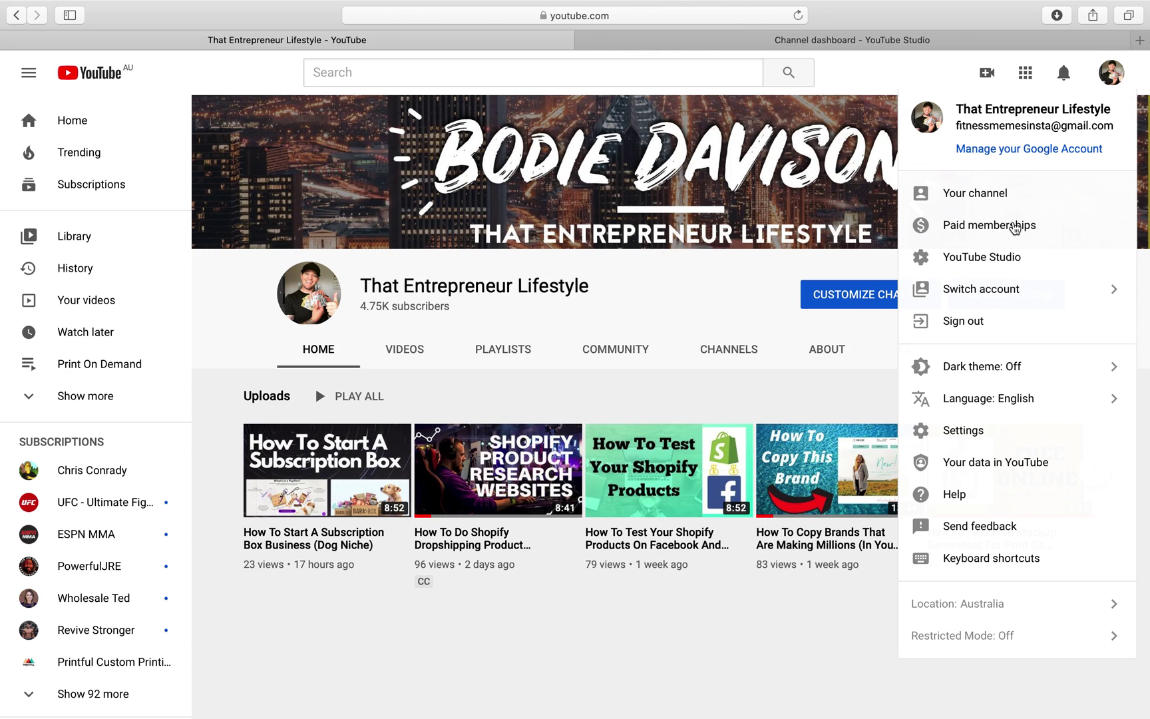
pyautogui.click(1013, 258)
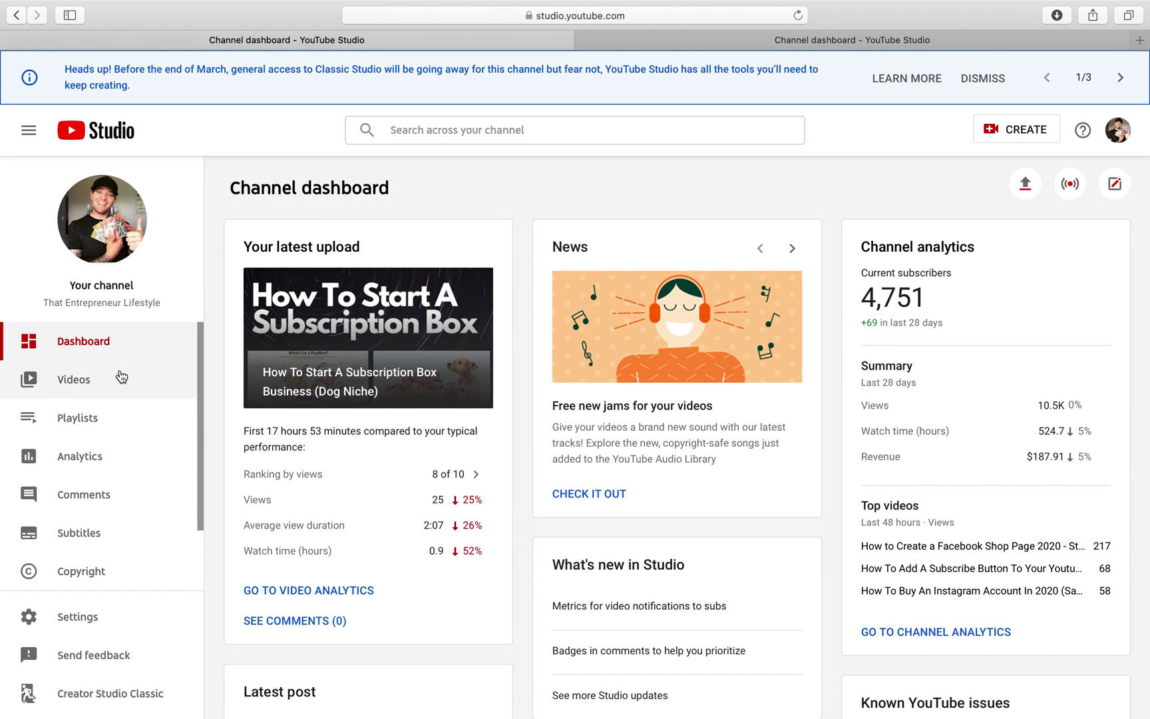
pyautogui.click(98, 377)
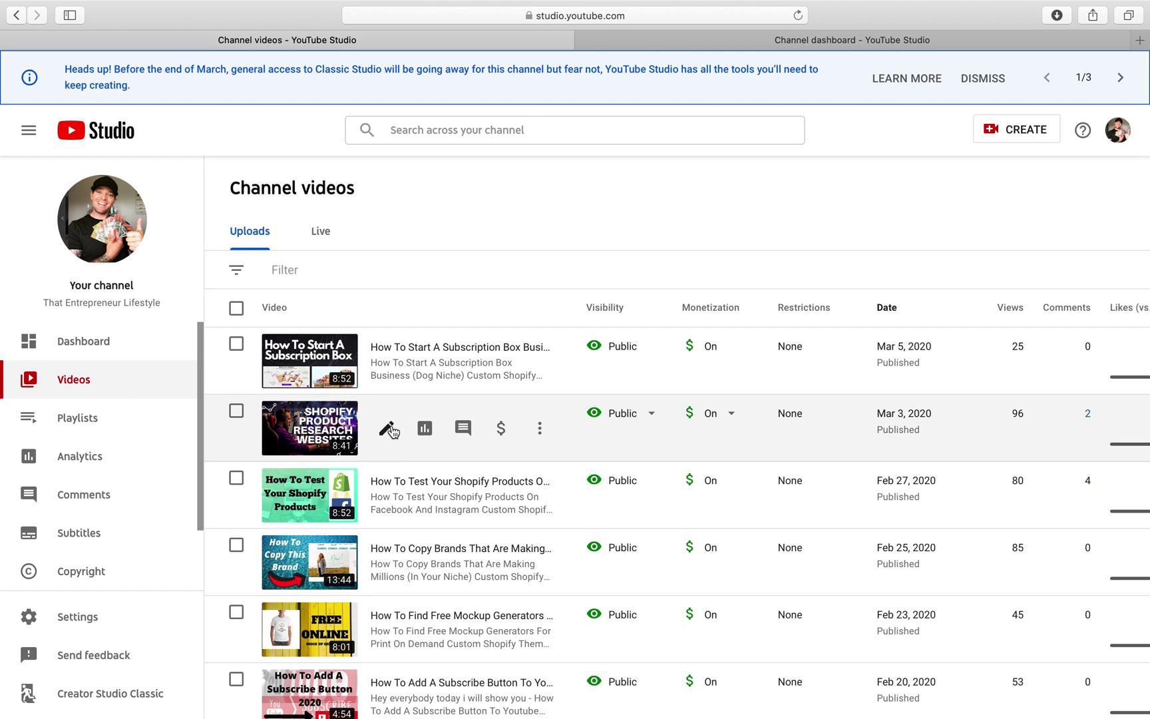
pyautogui.click(387, 430)
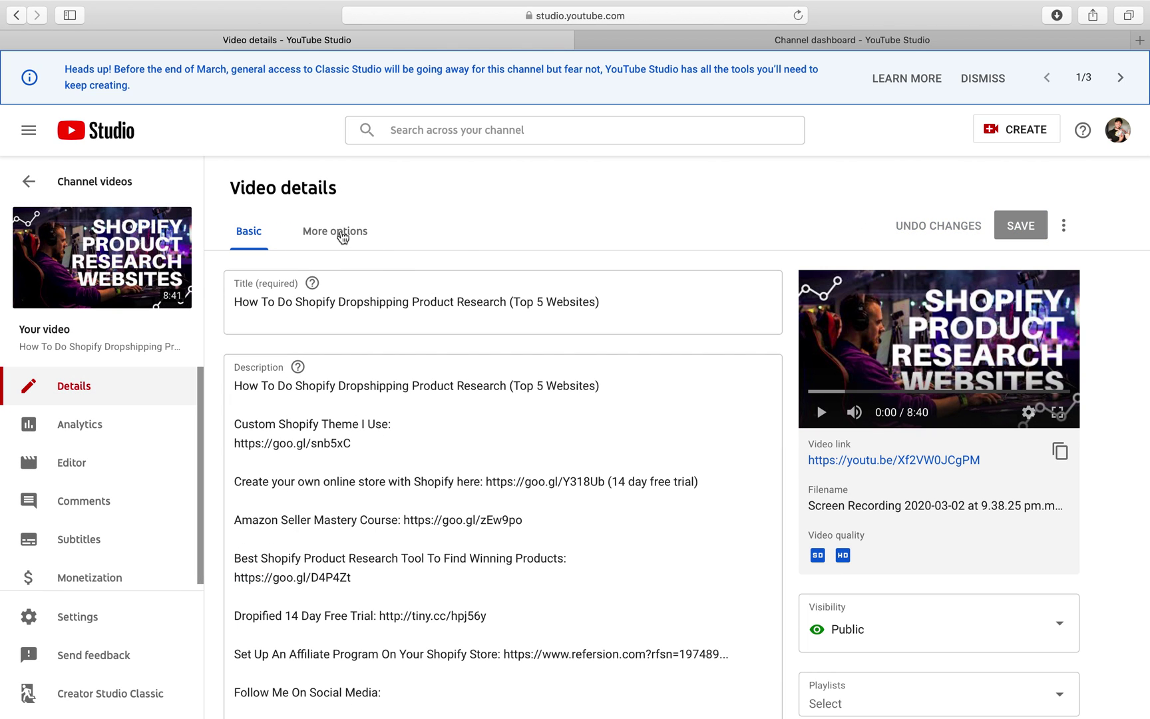
# Download the 'English by YouTube (automatic)' captions from More options, then return to channel videos.
pyautogui.click(338, 233)
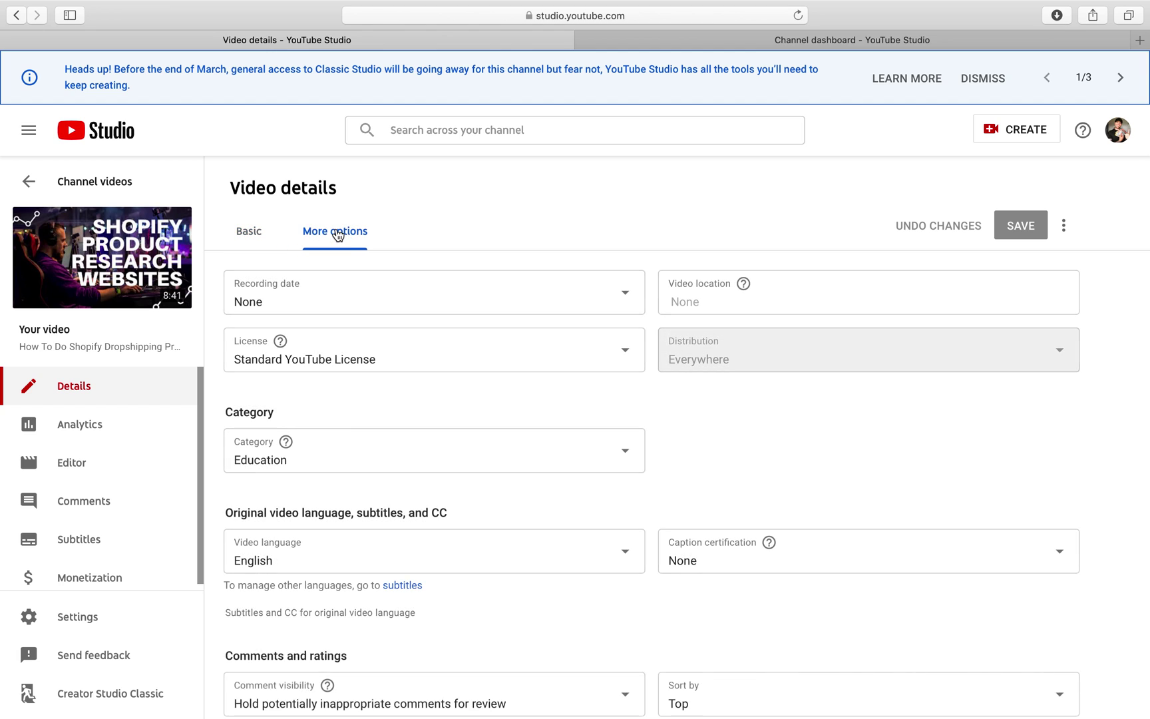
pyautogui.scroll(-5, 742, 441)
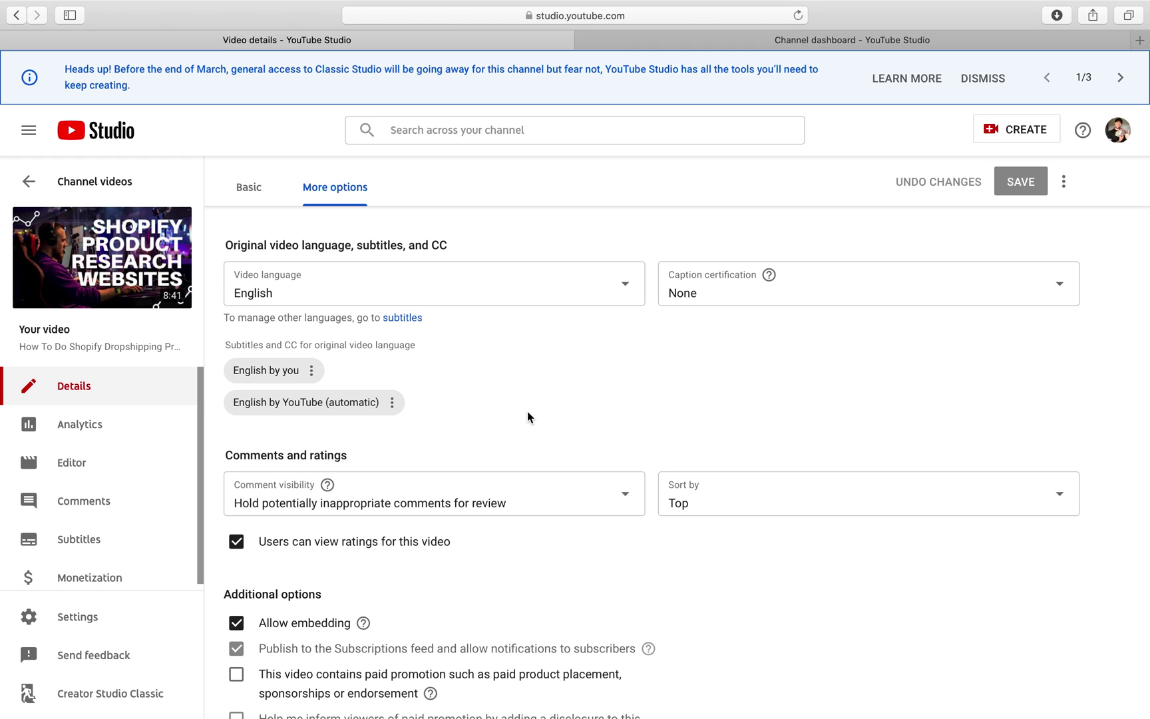
pyautogui.click(392, 403)
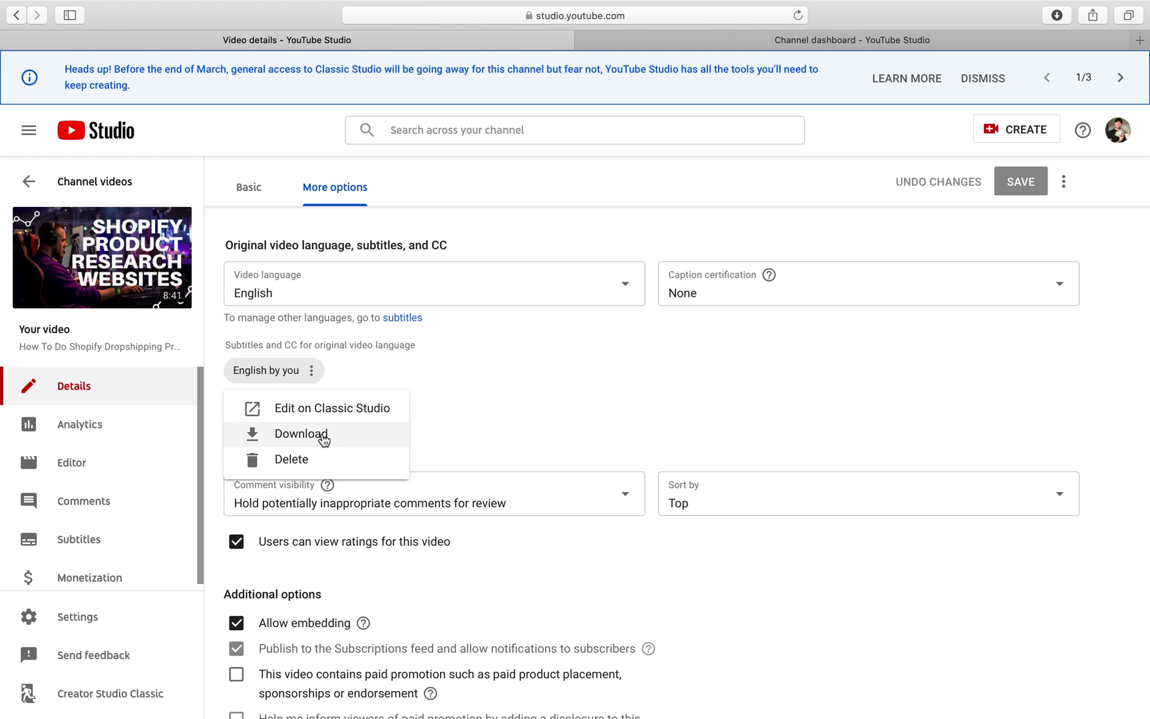
pyautogui.click(486, 423)
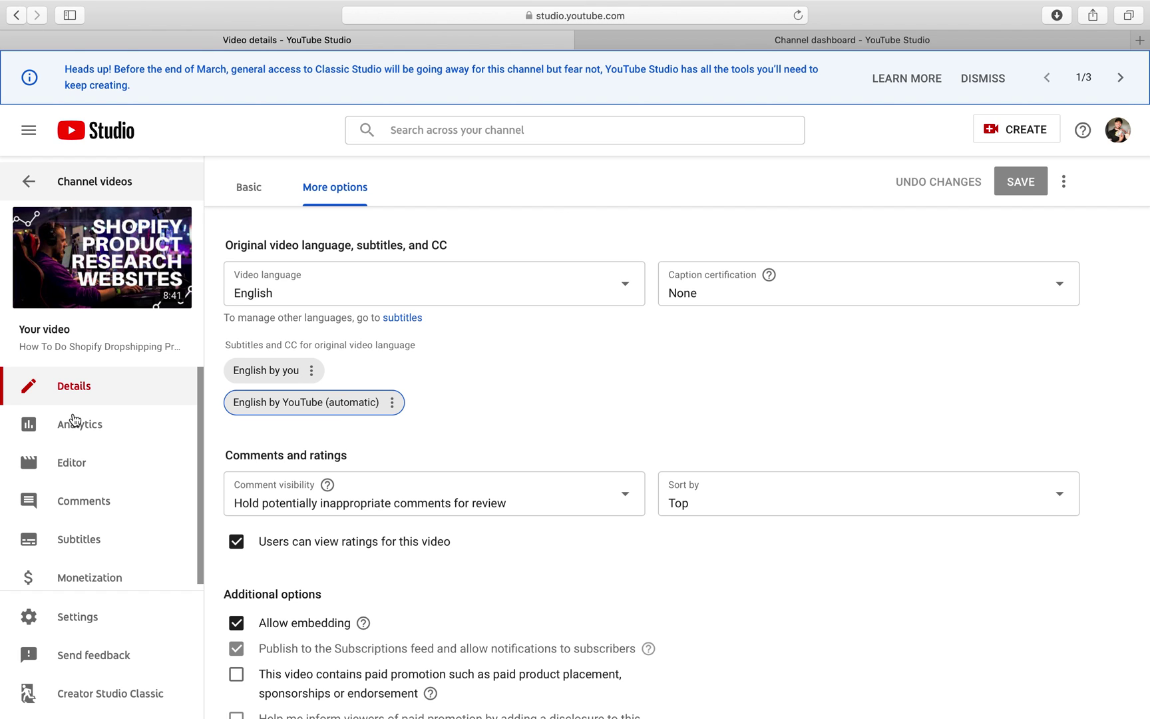
pyautogui.click(26, 184)
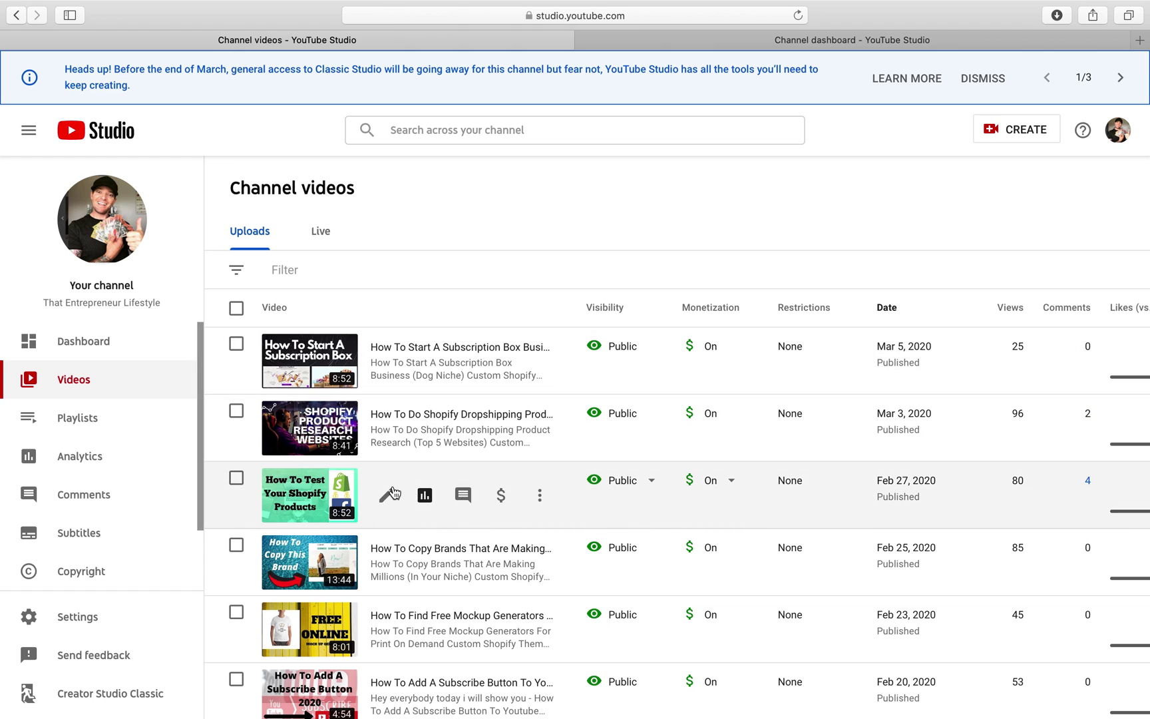
# Download the Test Your Shopify Products video's automatic English captions, then reopen the product research video.
pyautogui.click(383, 499)
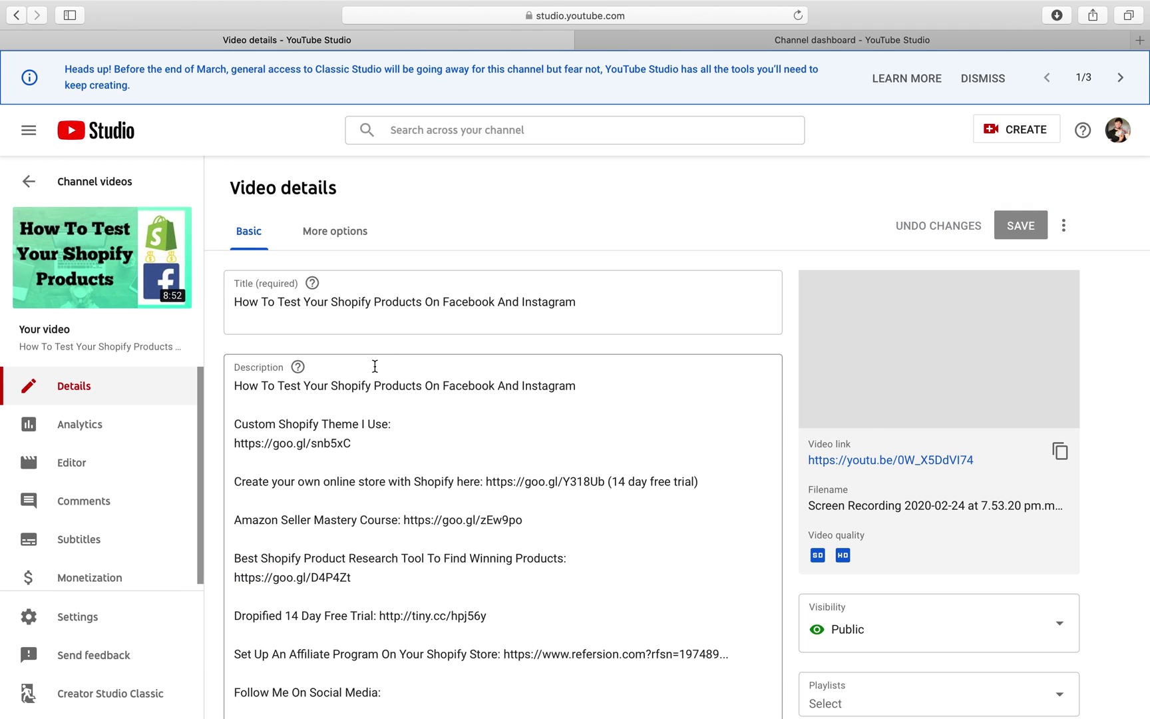
pyautogui.click(341, 244)
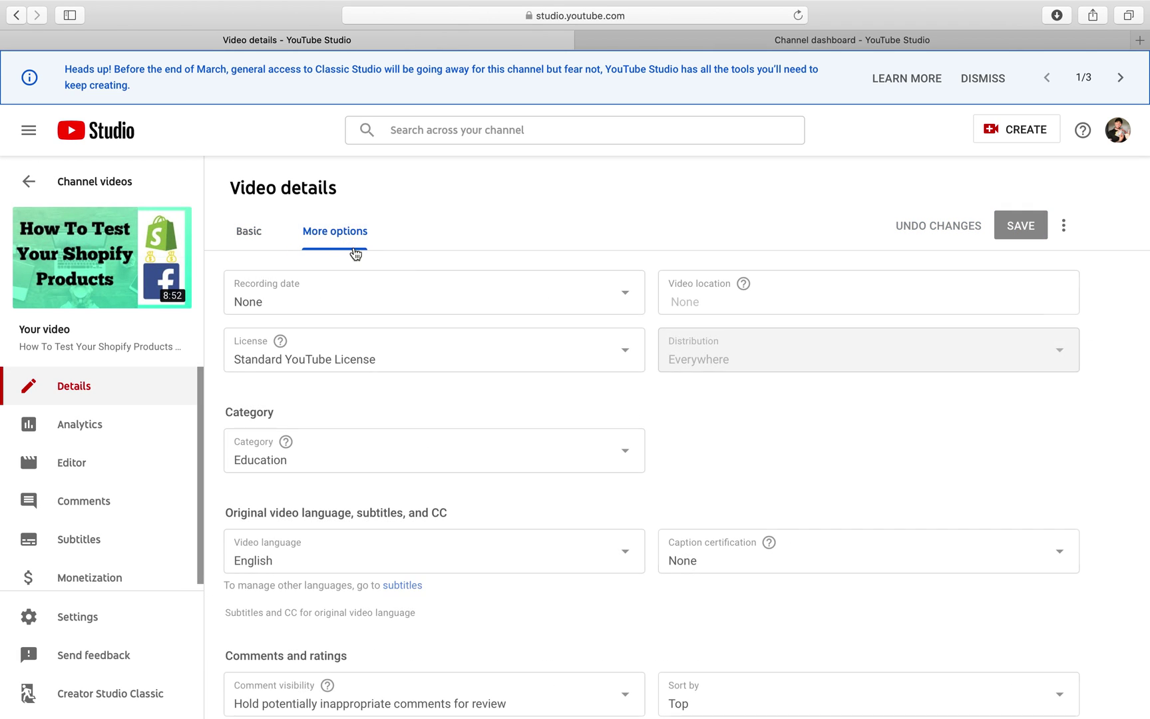
pyautogui.scroll(-5, 506, 375)
pyautogui.scroll(-1, 399, 373)
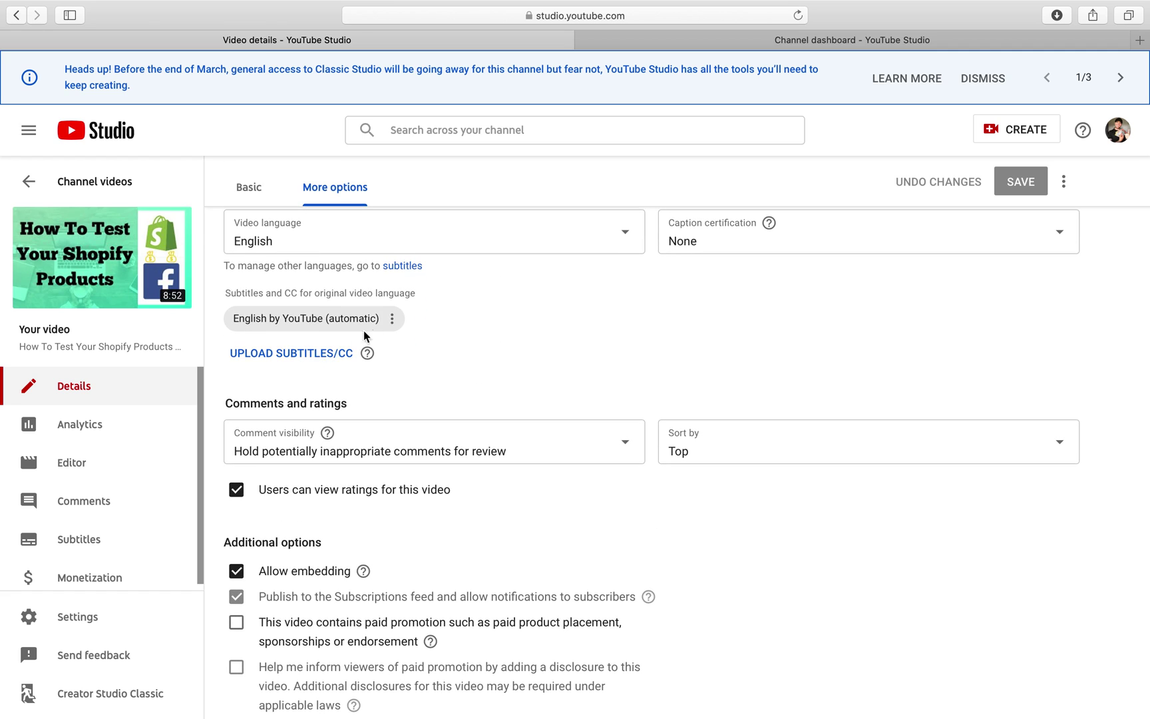
pyautogui.click(392, 318)
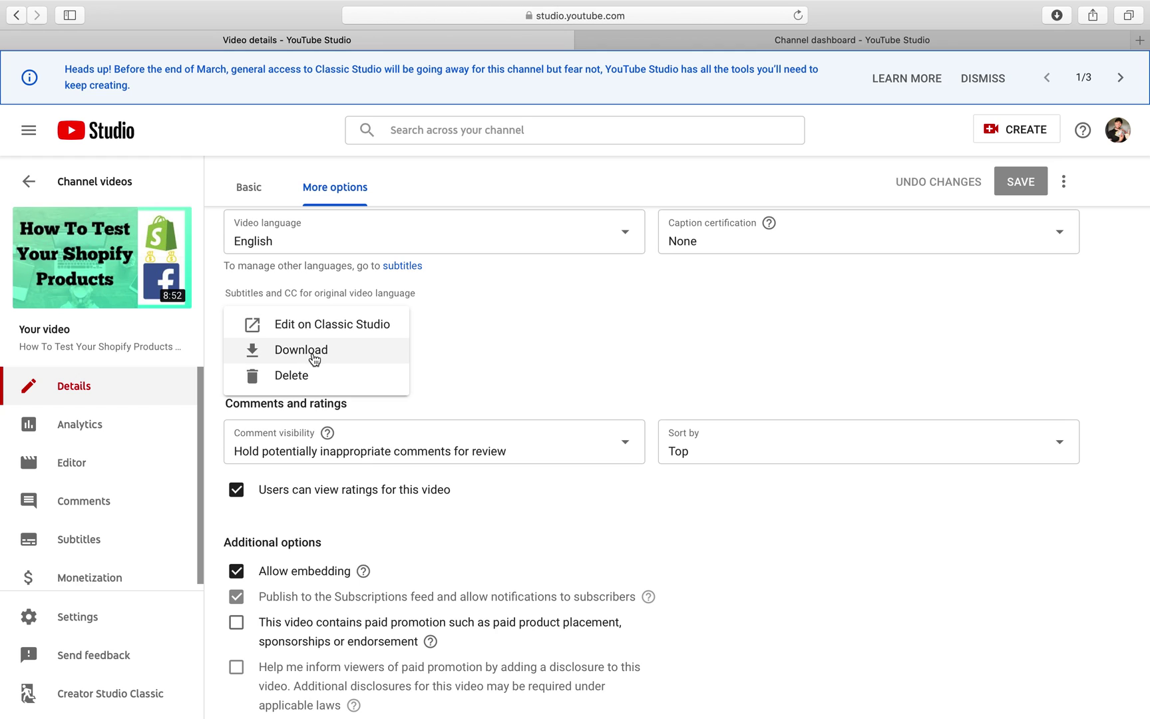
pyautogui.click(474, 367)
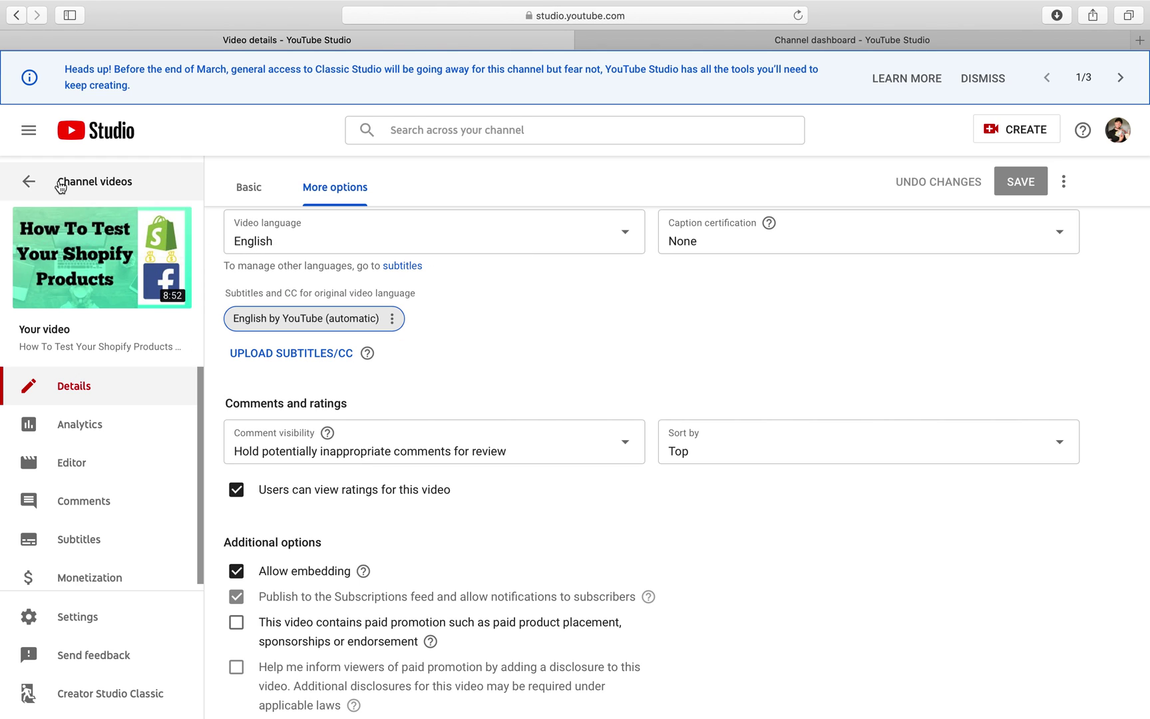
pyautogui.click(35, 181)
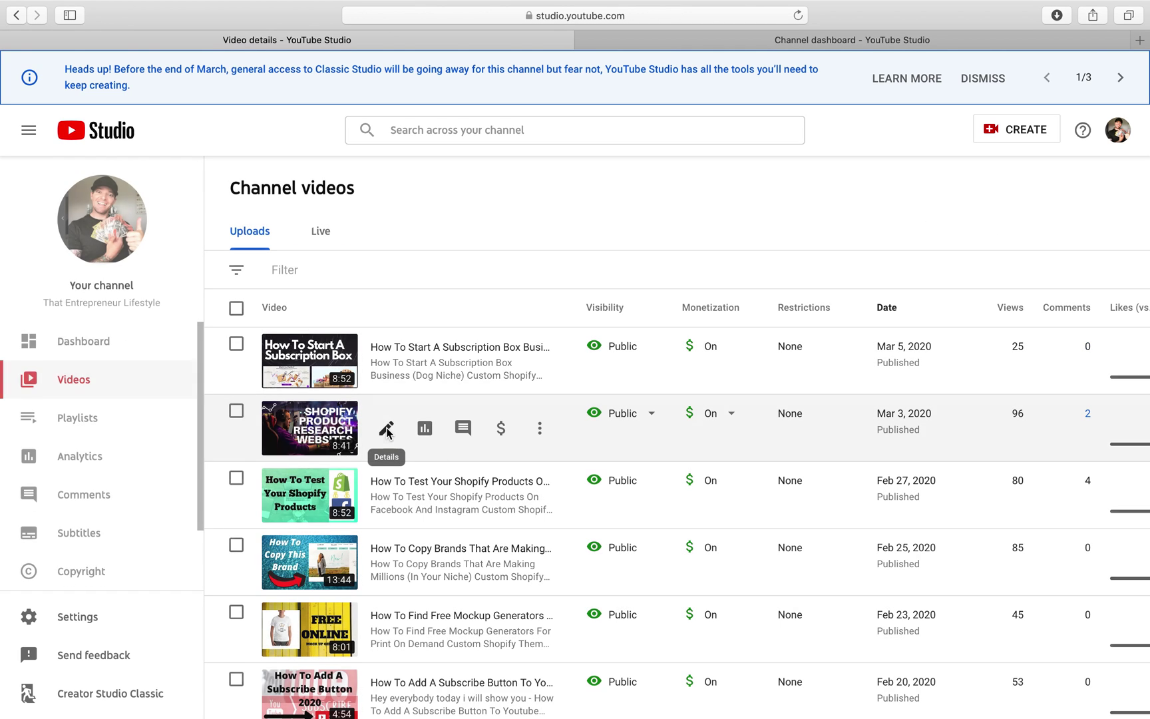
pyautogui.click(387, 430)
# Review the product research video's English subtitle tracks under More options, then bring the dashboard forward.
pyautogui.scroll(-3, 467, 400)
pyautogui.scroll(-2, 467, 400)
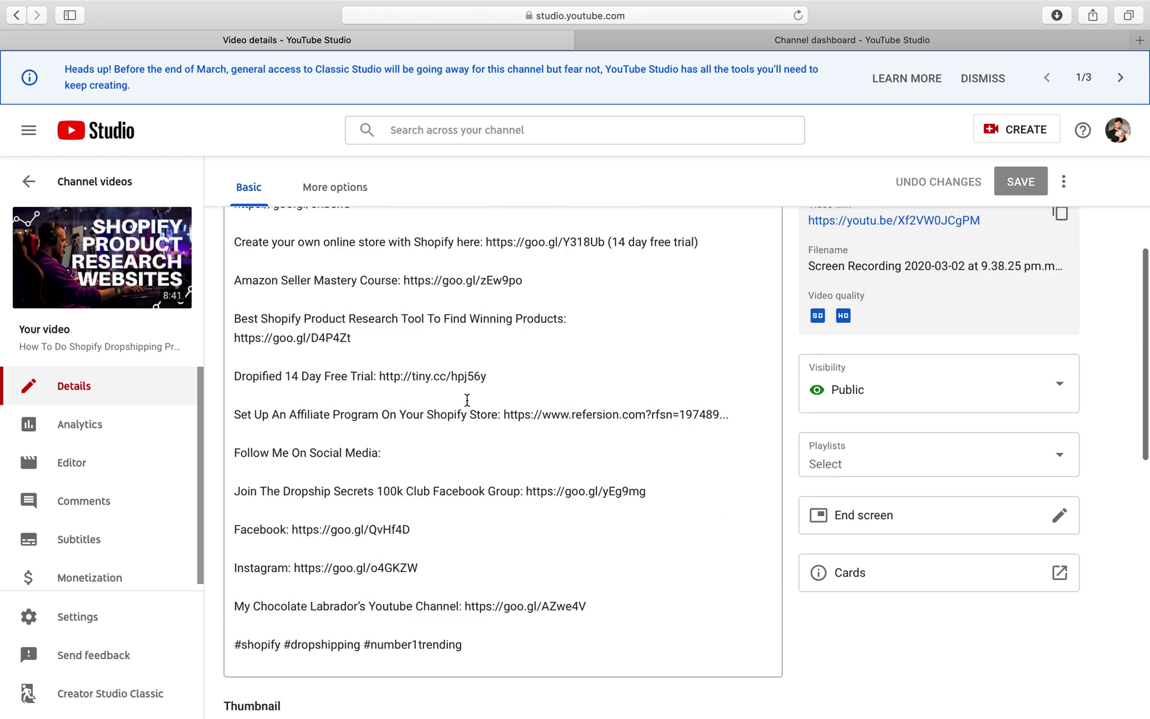
pyautogui.scroll(6, 432, 346)
pyautogui.click(353, 243)
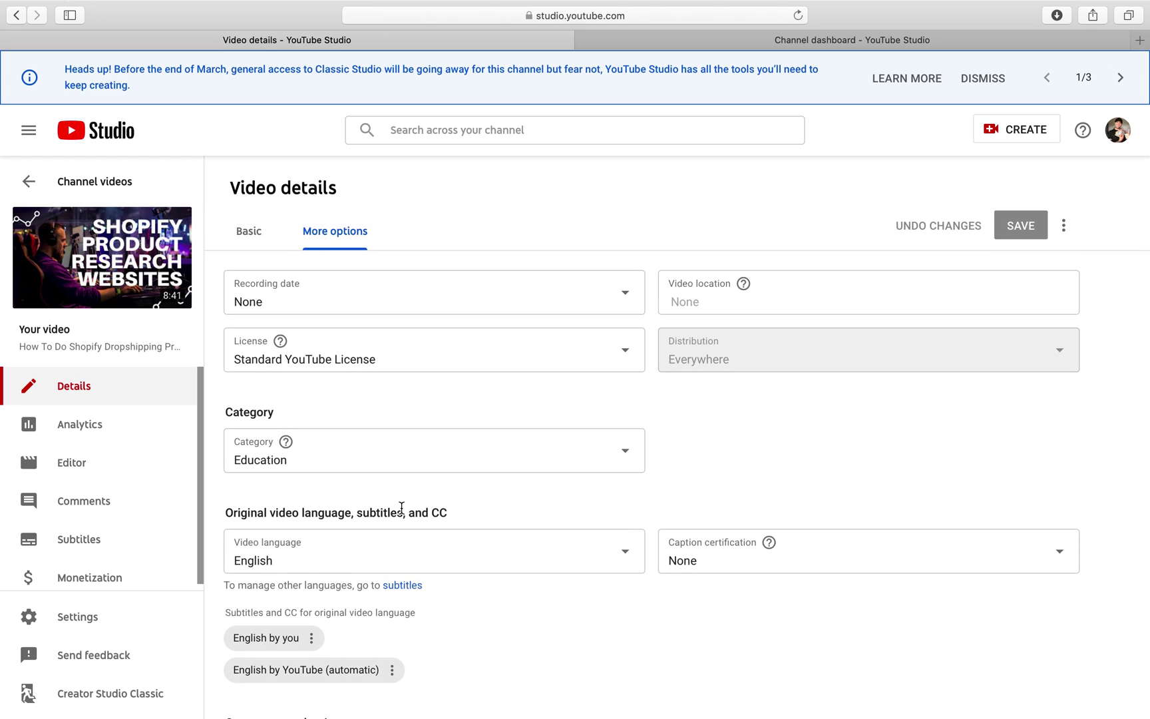
pyautogui.scroll(-2, 401, 510)
pyautogui.scroll(-1, 453, 496)
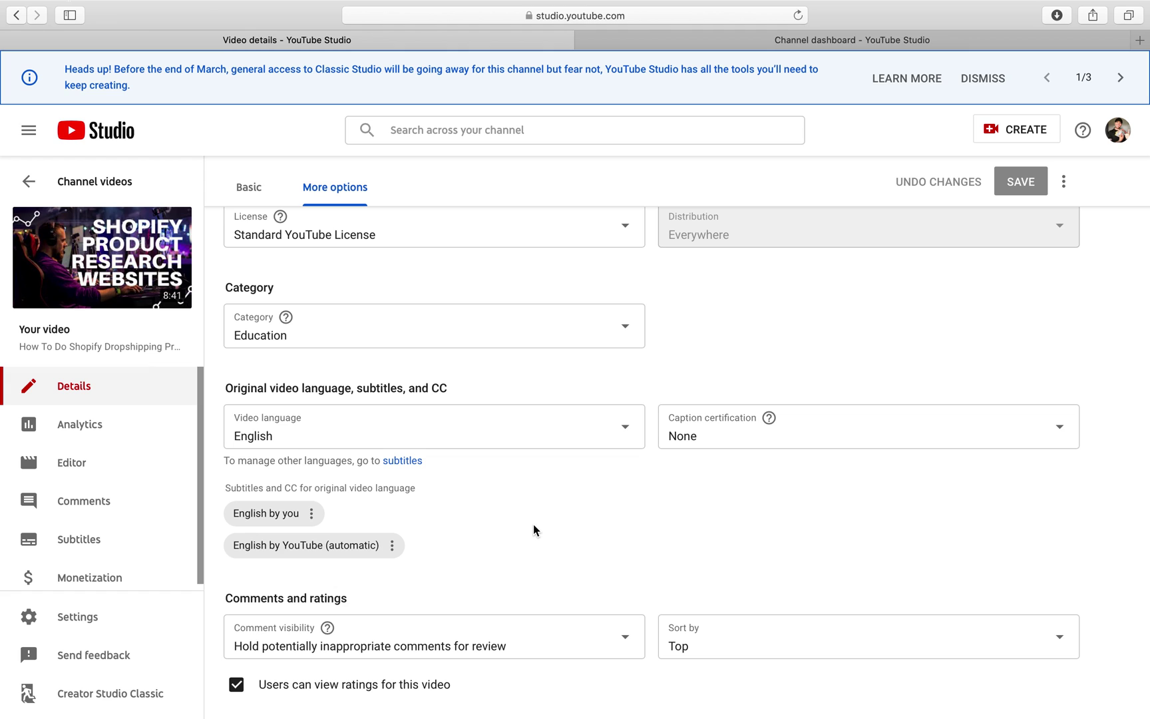
pyautogui.scroll(-3, 624, 521)
pyautogui.scroll(1, 624, 520)
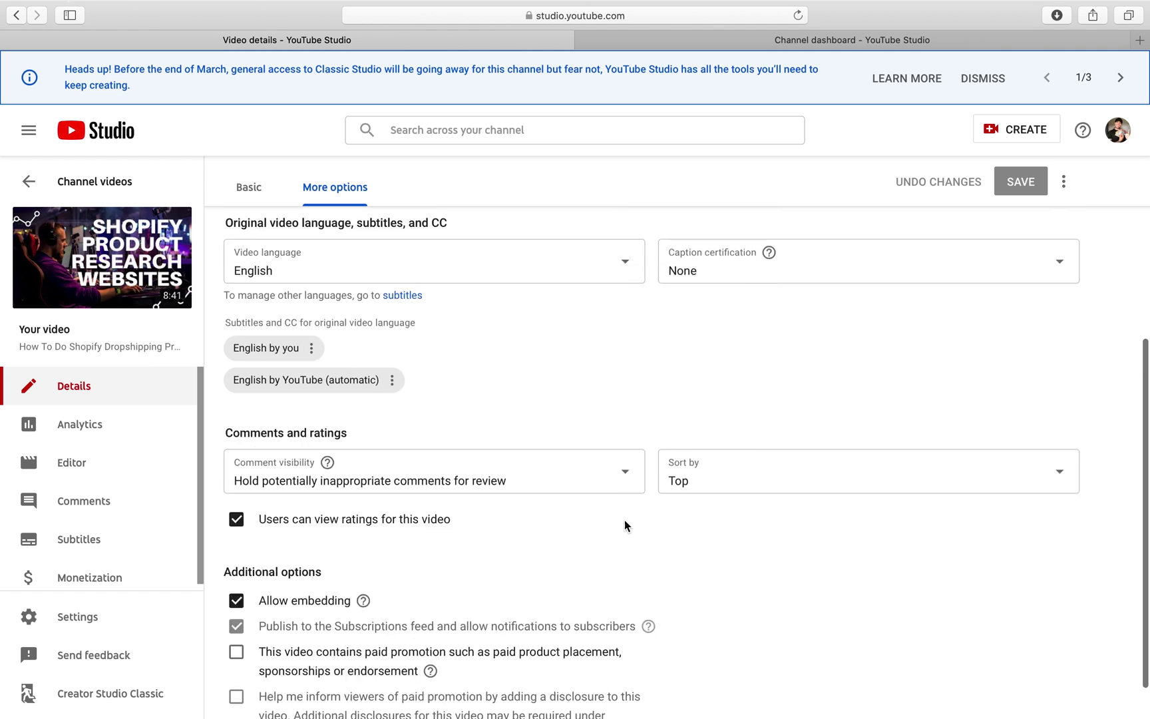
pyautogui.scroll(5, 624, 522)
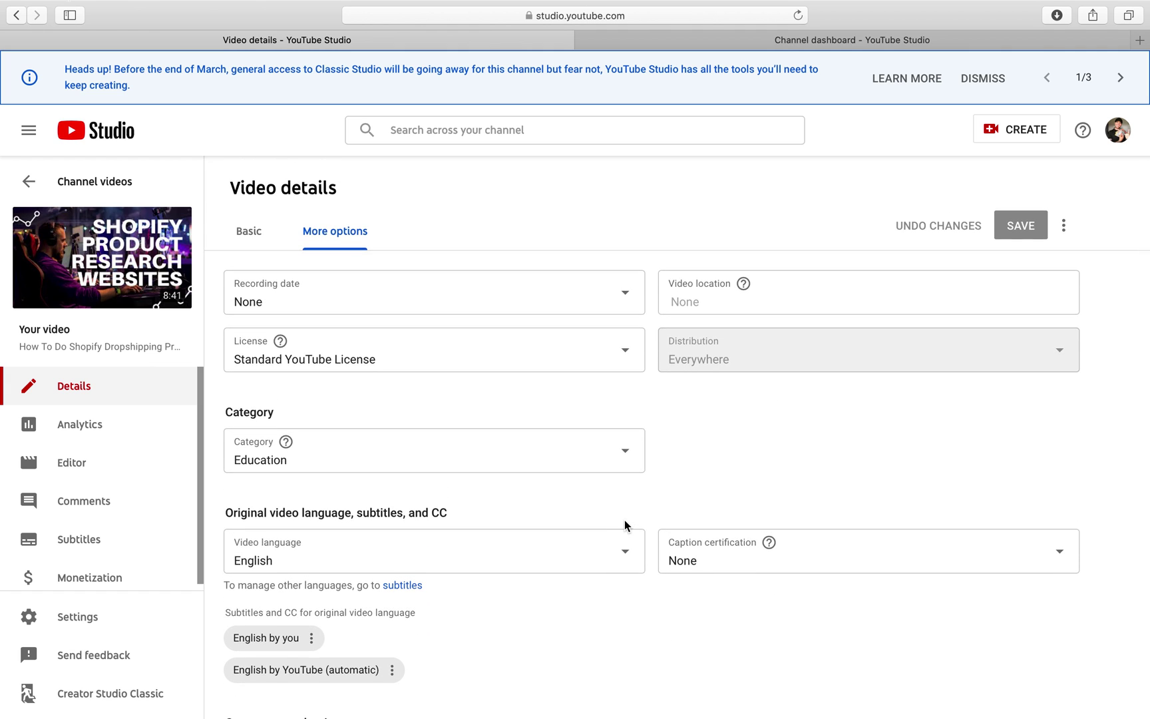
pyautogui.scroll(-1, 711, 498)
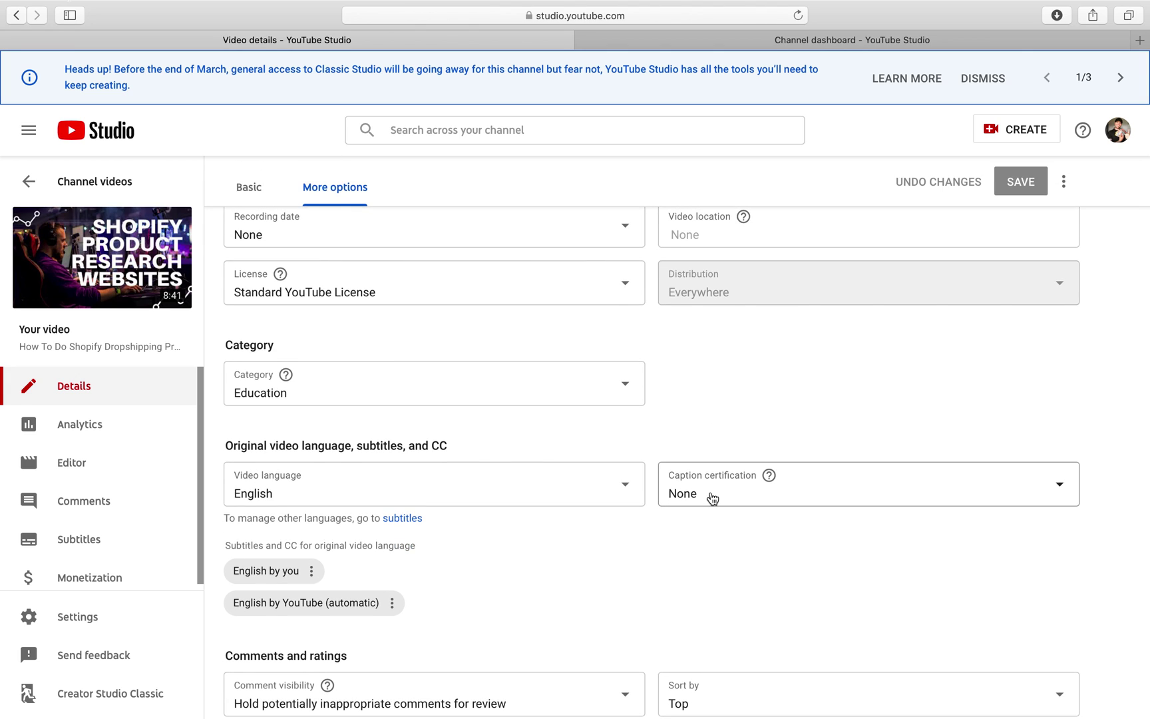
pyautogui.scroll(-1, 711, 498)
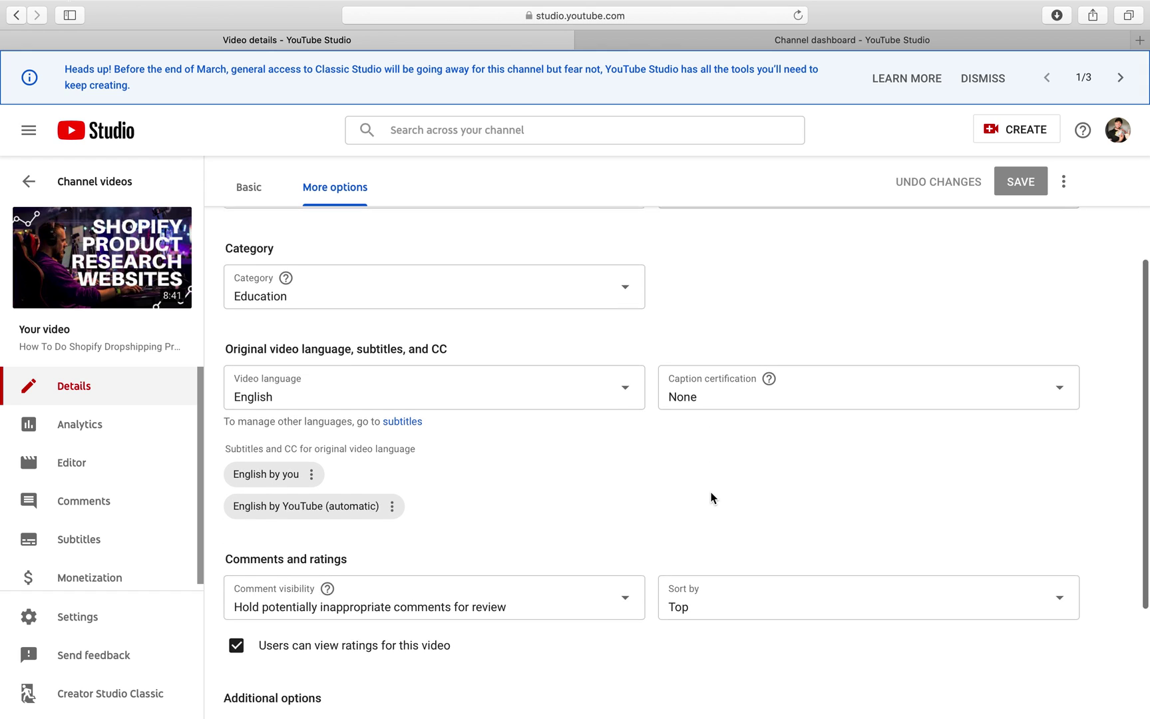
pyautogui.scroll(1, 711, 498)
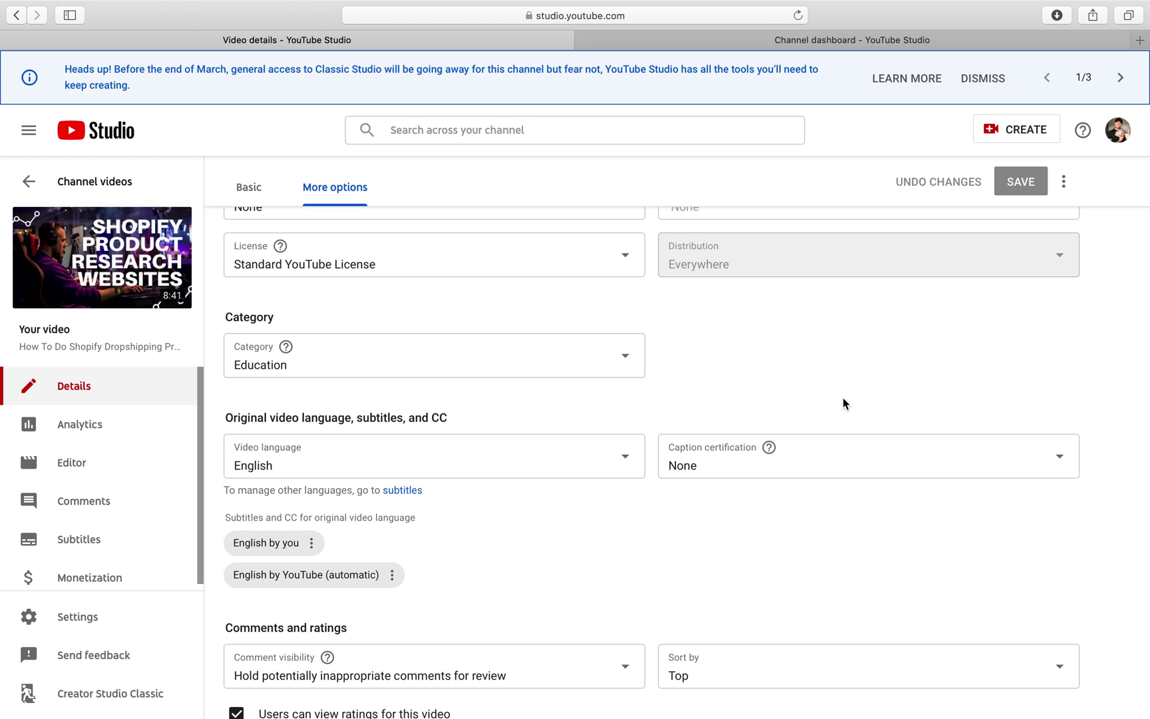
pyautogui.scroll(3, 843, 397)
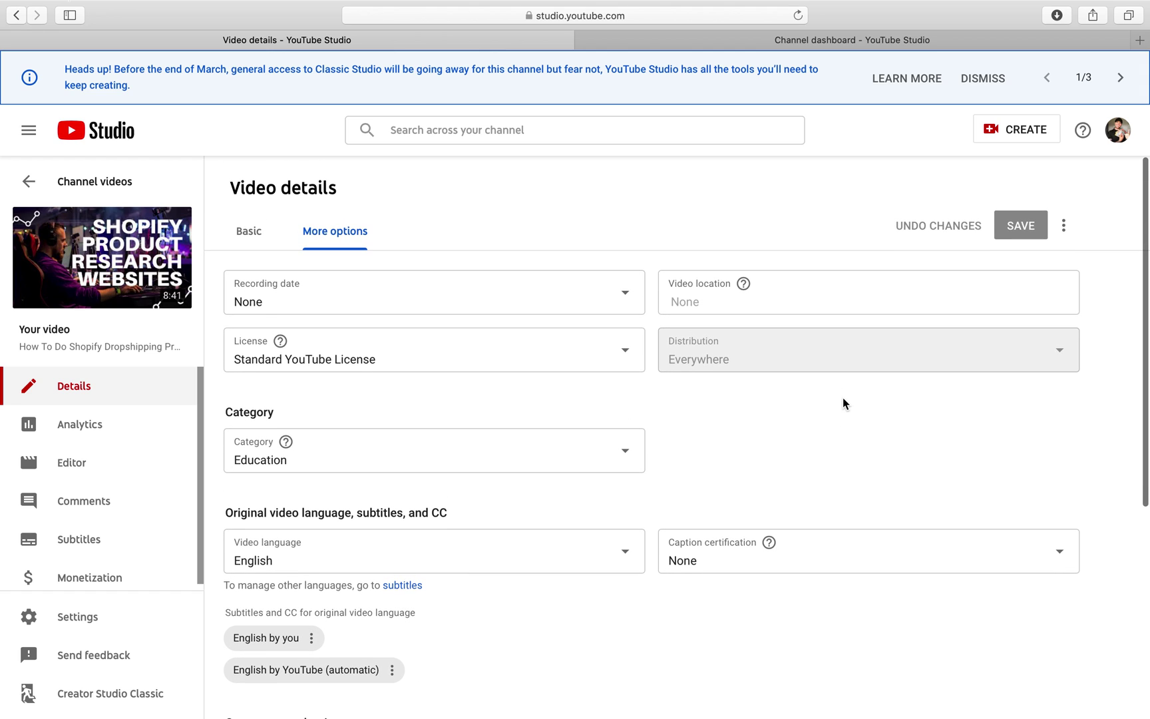
pyautogui.click(838, 41)
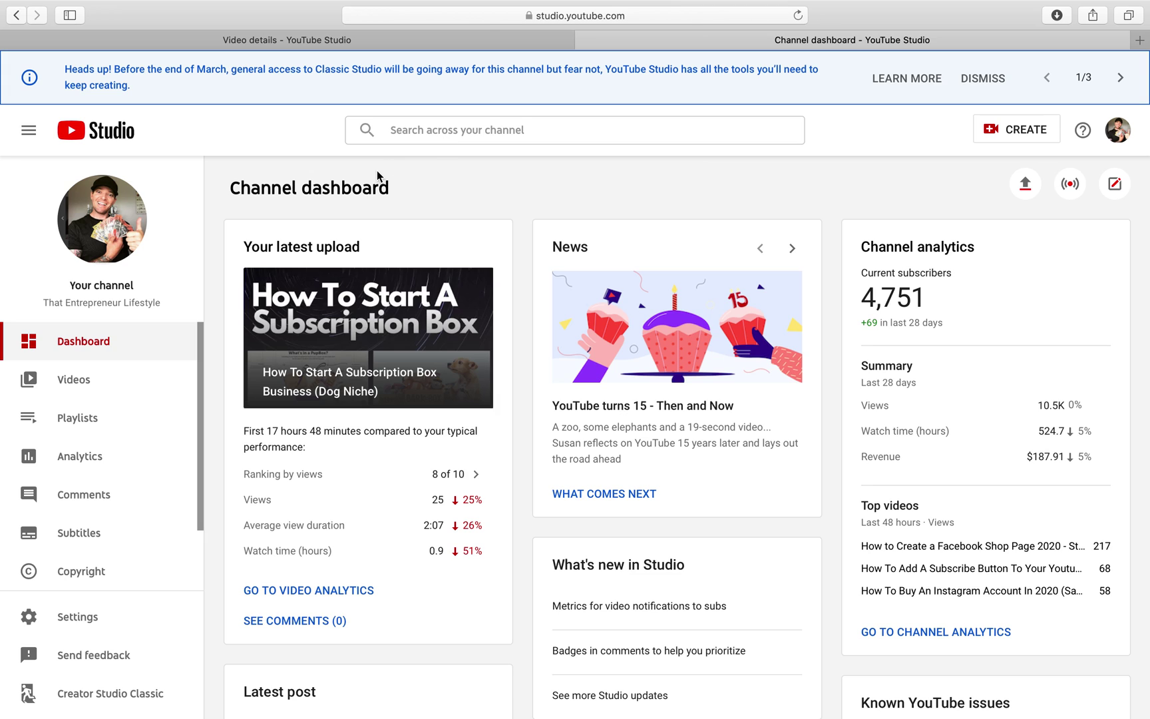
# Show the Analytics Audience tab and scroll to the top subtitle/CC languages.
pyautogui.click(81, 456)
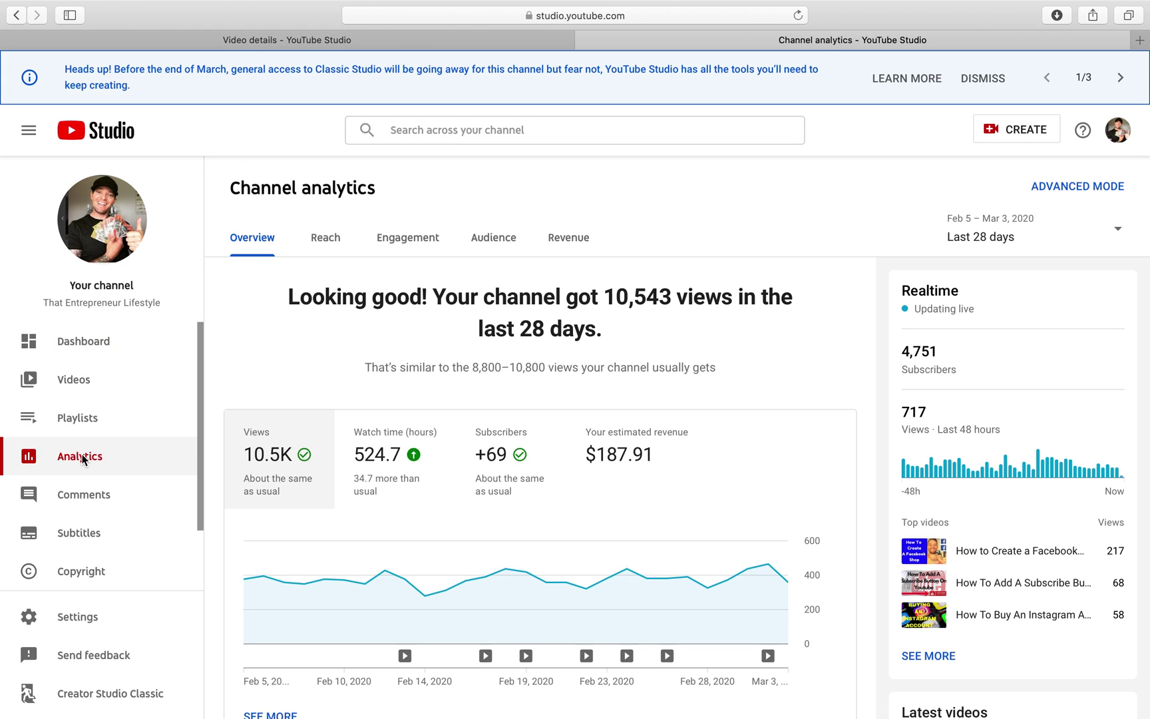
pyautogui.click(493, 240)
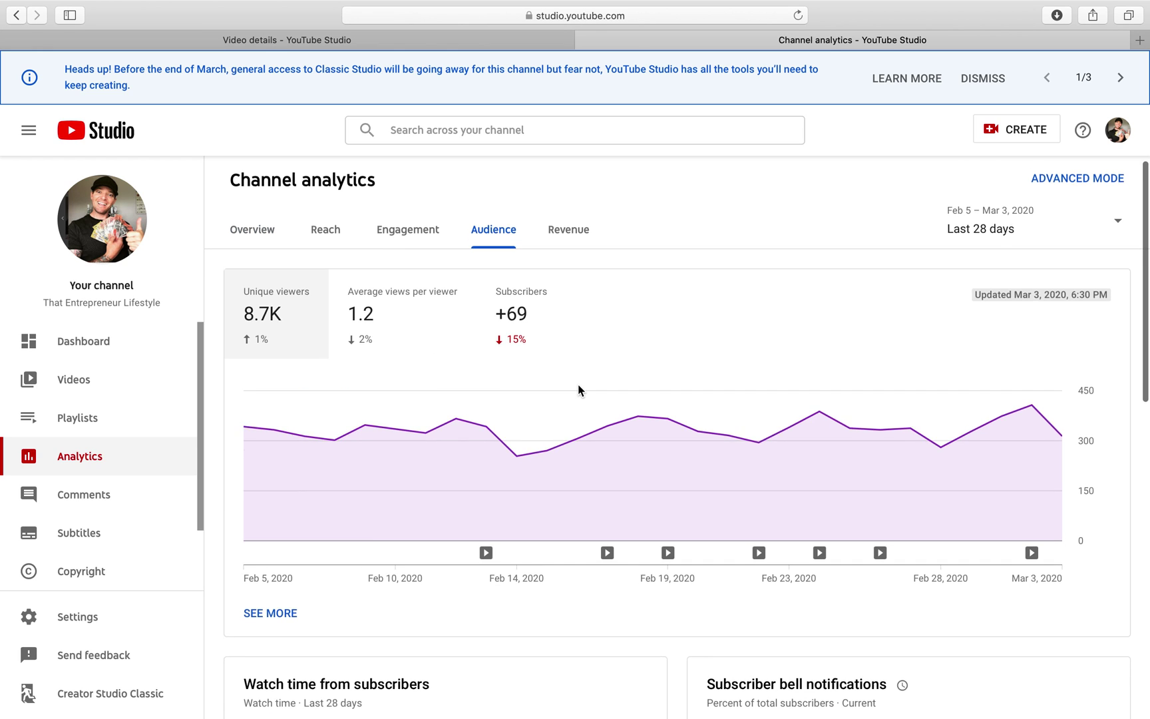
pyautogui.scroll(-10, 577, 383)
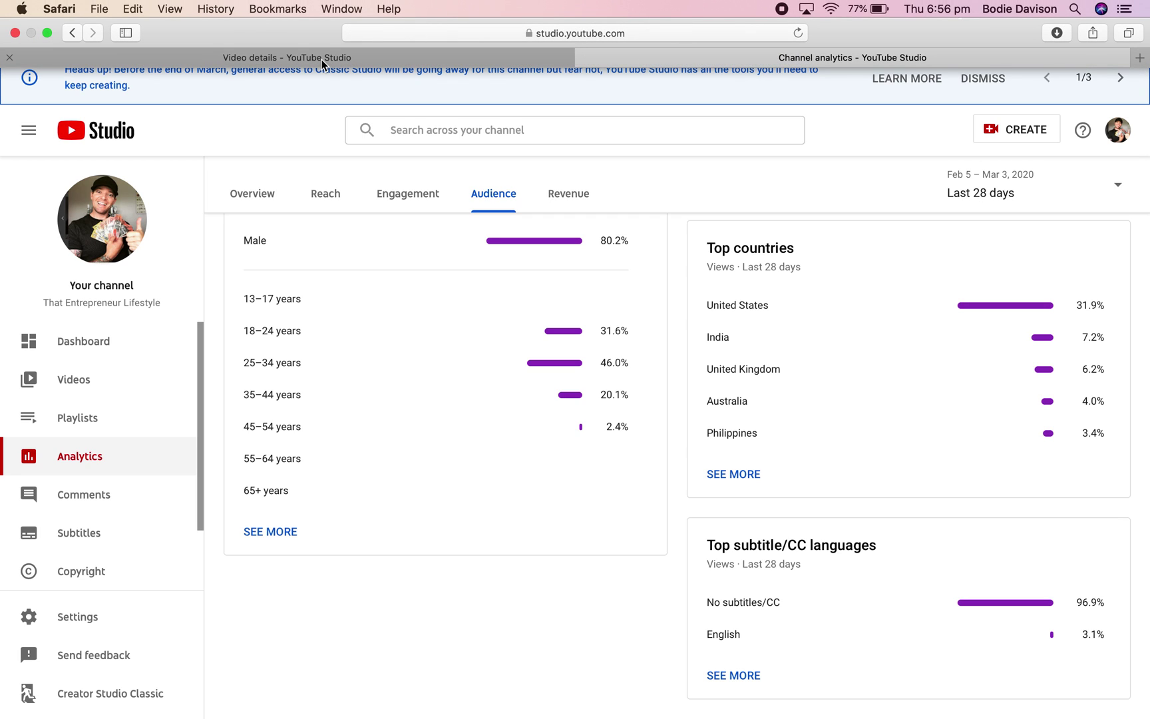
# Play the product research video on YouTube and pause it with an English caption showing.
pyautogui.click(321, 60)
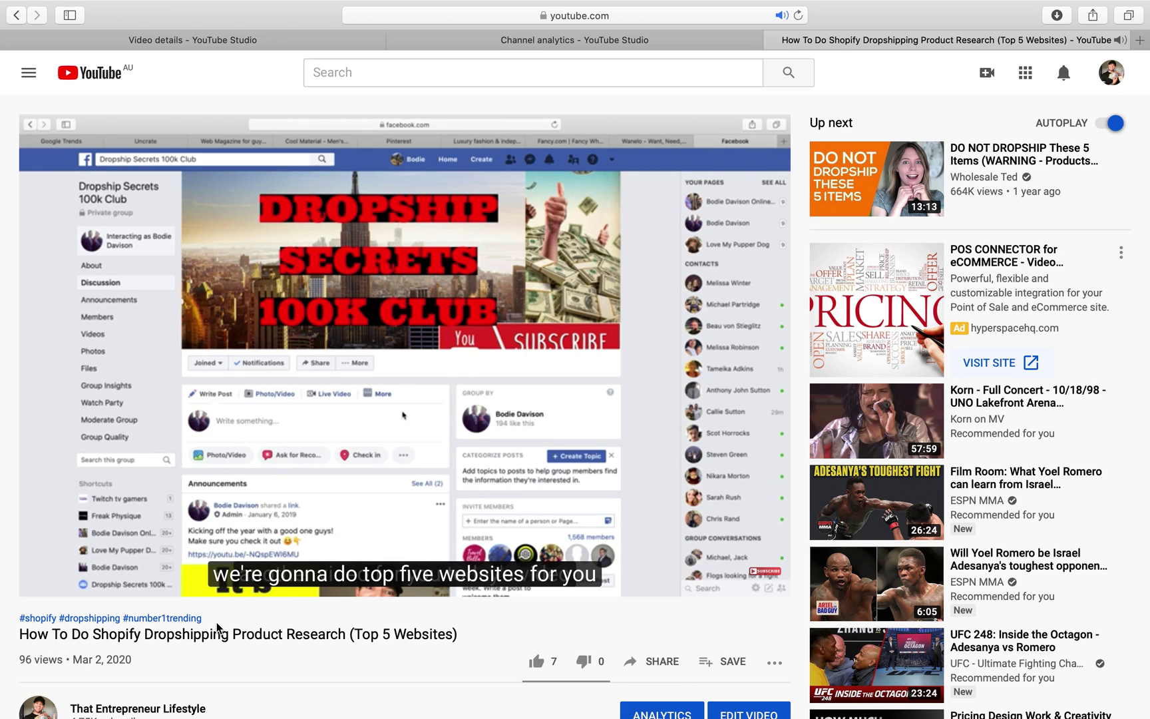
pyautogui.click(47, 582)
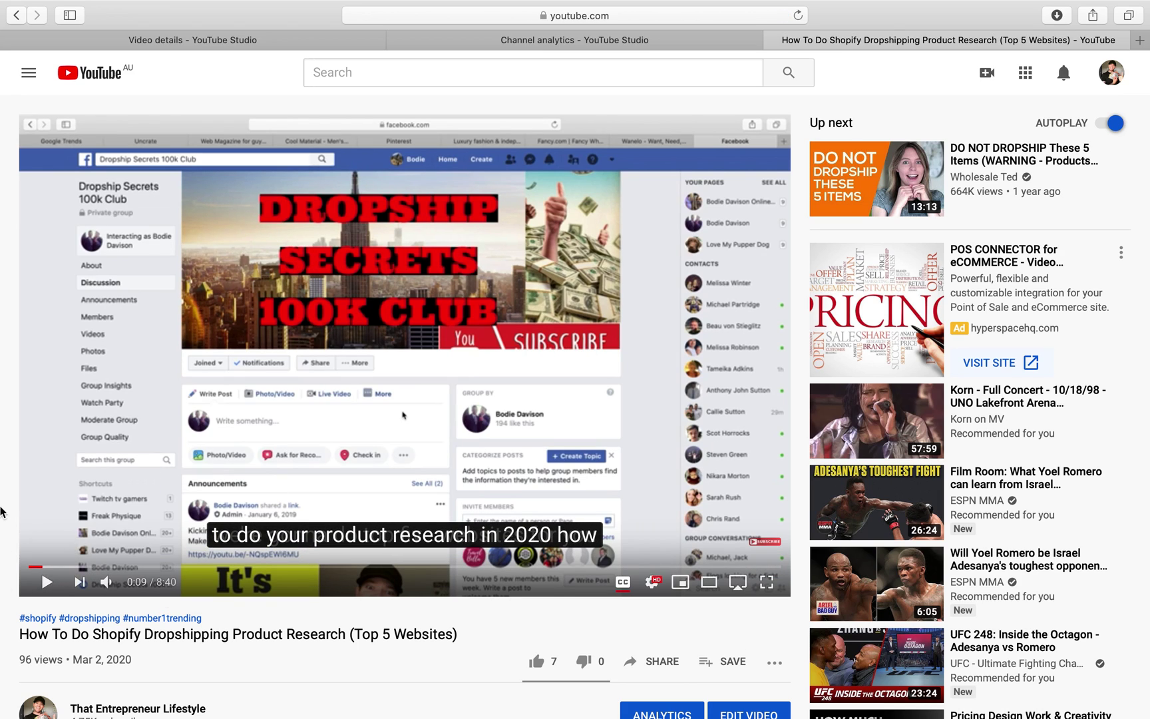